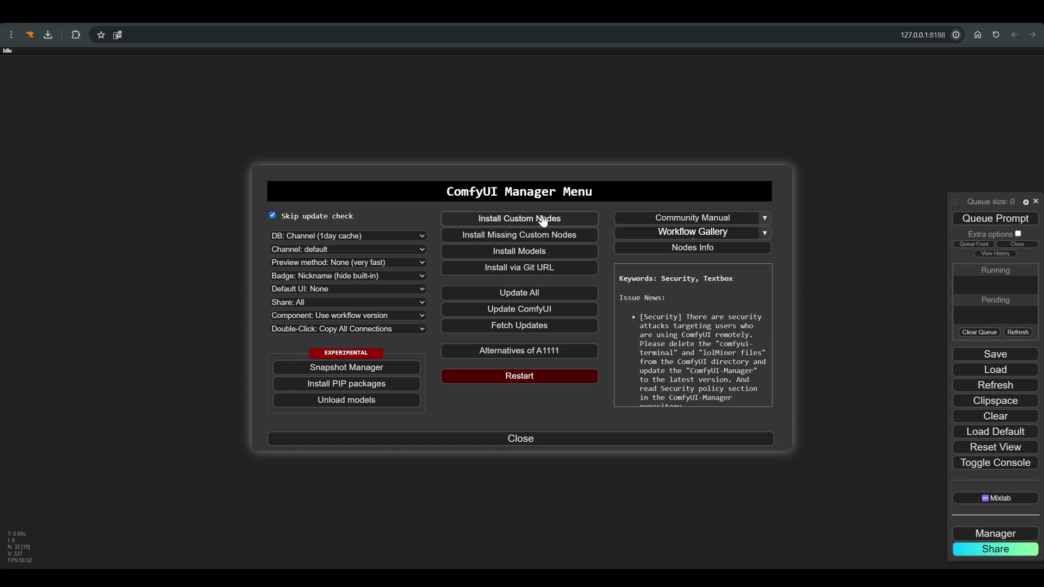
# Open the installable custom node list and search it for 'training'
pyautogui.click(543, 218)
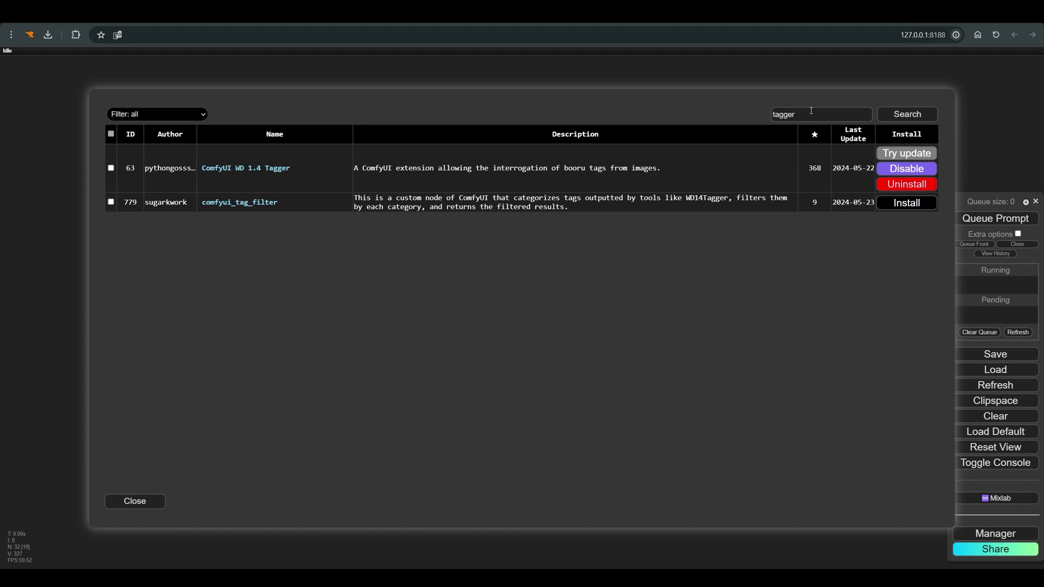
pyautogui.doubleClick(811, 112)
pyautogui.write('training')
pyautogui.press('Return')
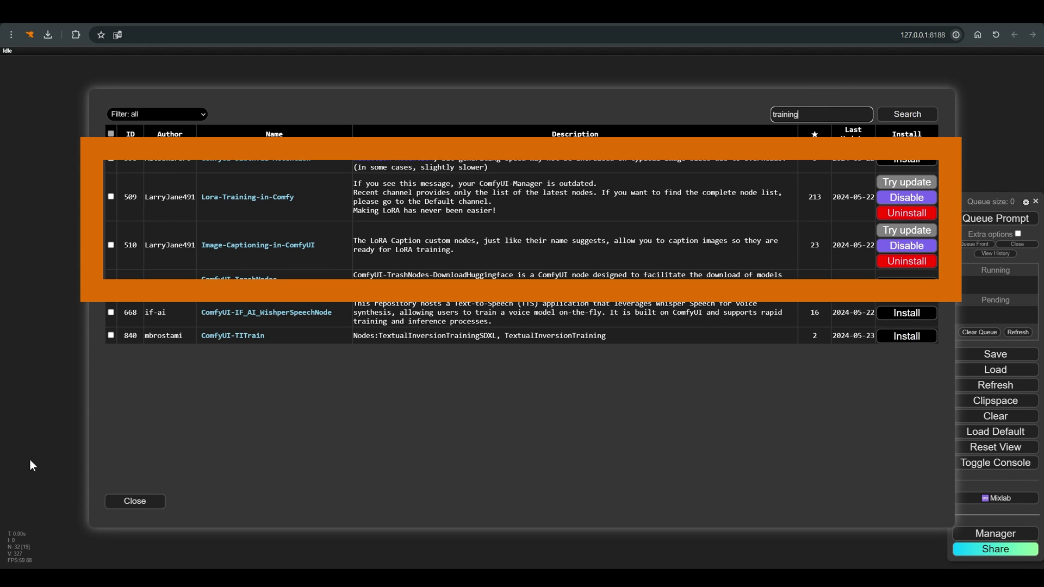
# Replace the search term and search the custom nodes for 'tagger'
pyautogui.click(787, 114)
pyautogui.hotkey('ctrl', 'a')
pyautogui.press('BackSpace')
pyautogui.write('tagge')
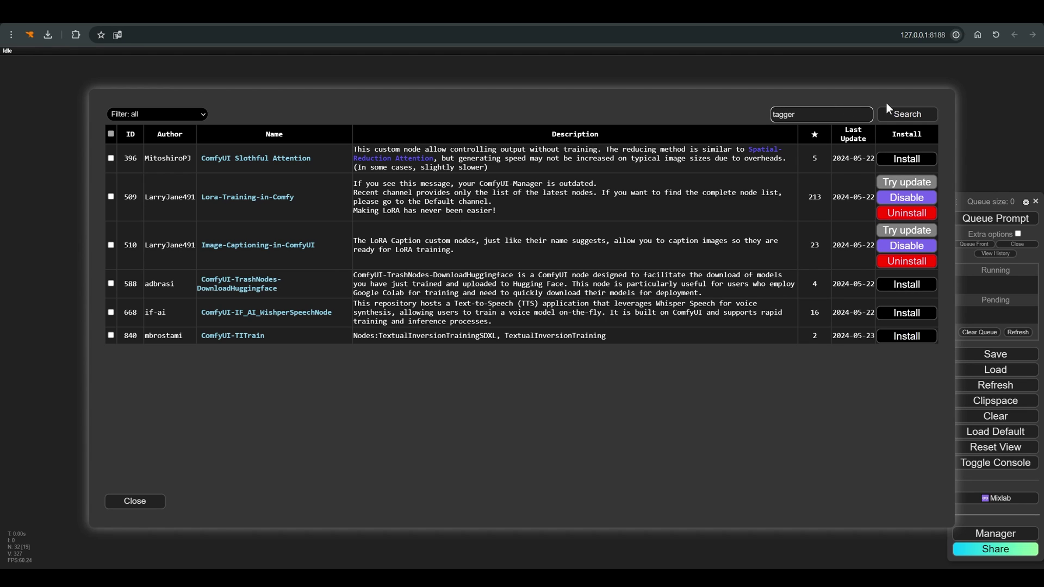
pyautogui.click(897, 114)
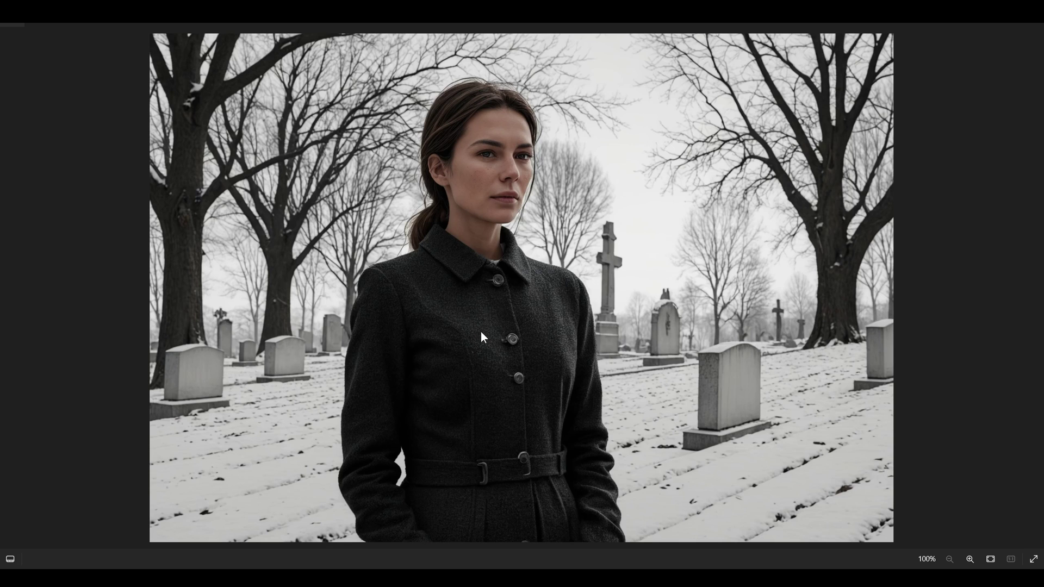
# Zoom into the snowy cemetery photo and advance to the red bicycle image
pyautogui.scroll(2, 487, 331)
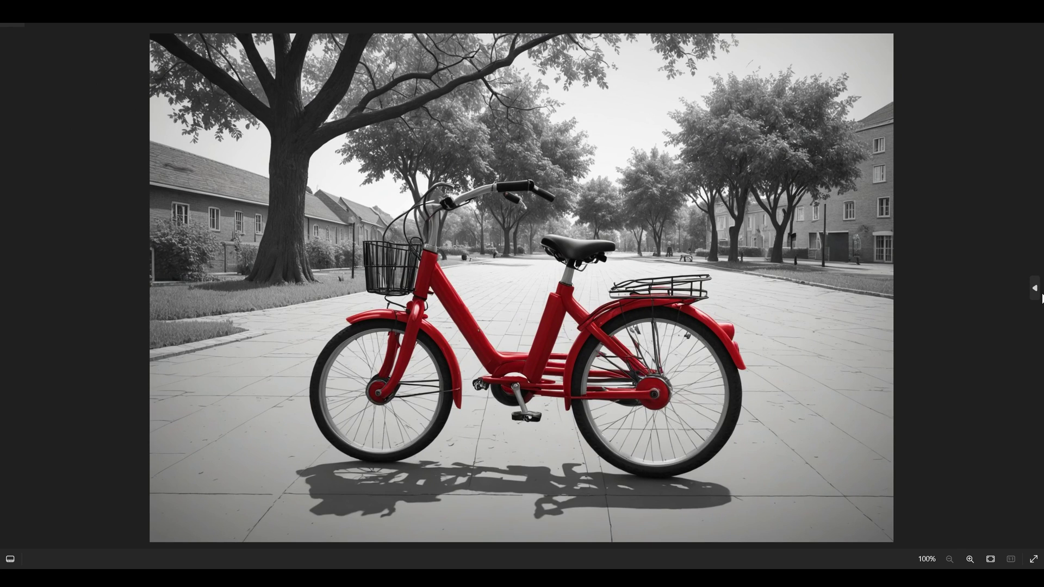
pyautogui.press('Right')
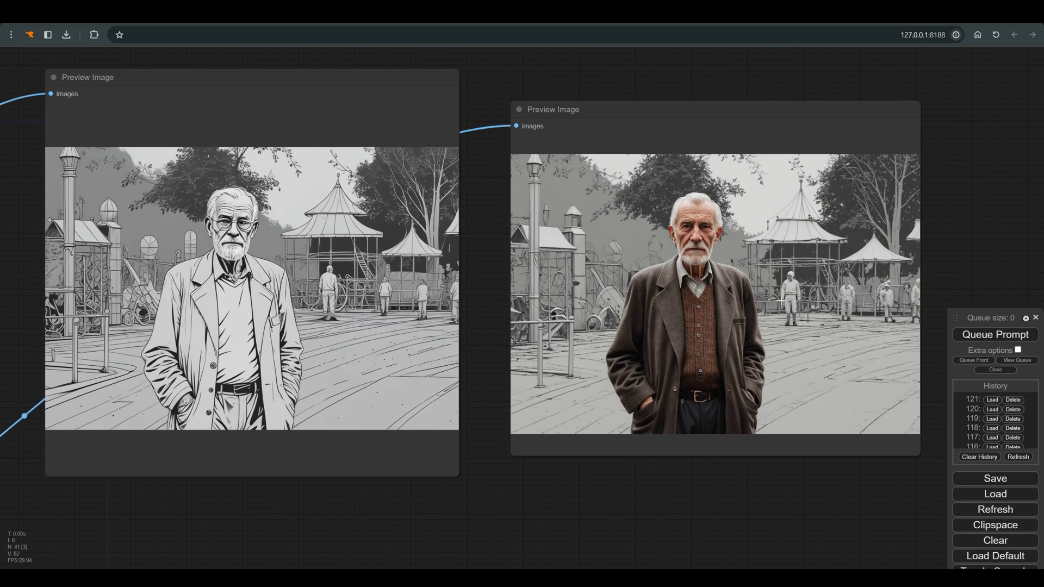
# Save the old man's colour Preview Image to disk
pyautogui.rightClick(713, 304)
pyautogui.click(726, 260)
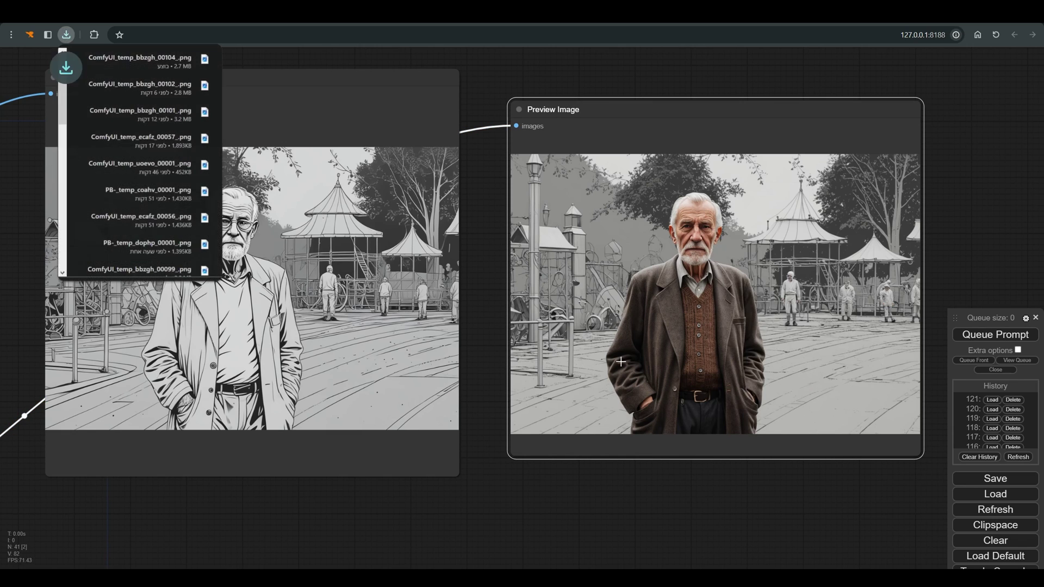
pyautogui.scroll(-8, 590, 388)
pyautogui.moveTo(490, 500); pyautogui.dragTo(536, 343)
pyautogui.scroll(-3, 336, 438)
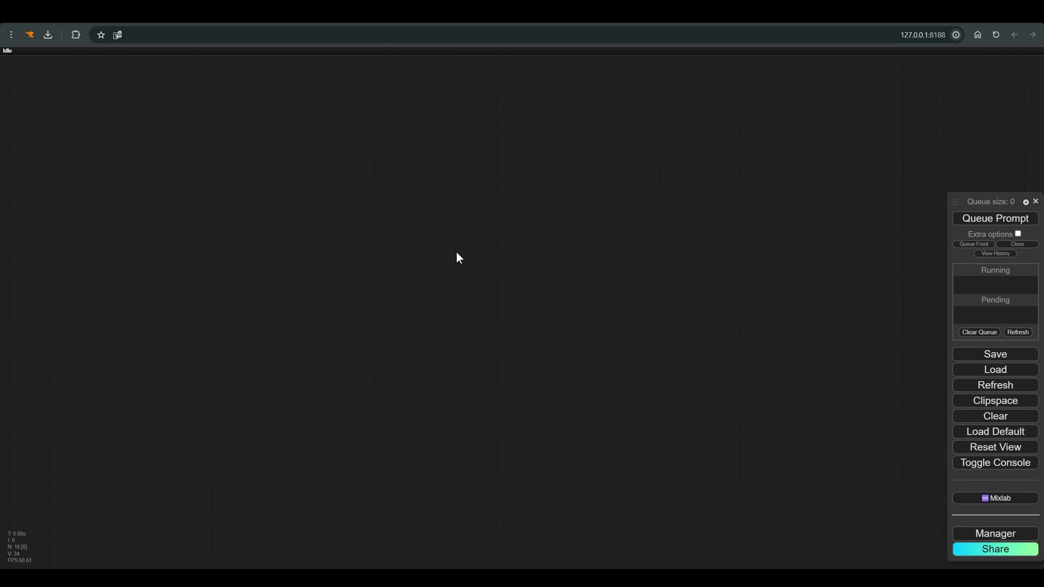
# Add LoRA Caption Load, LoRA Caption Save and WD14 Tagger nodes, tagger placed between them
pyautogui.doubleClick(456, 252)
pyautogui.write('caption')
pyautogui.press('Down')
pyautogui.press('Down')
pyautogui.press('Down')
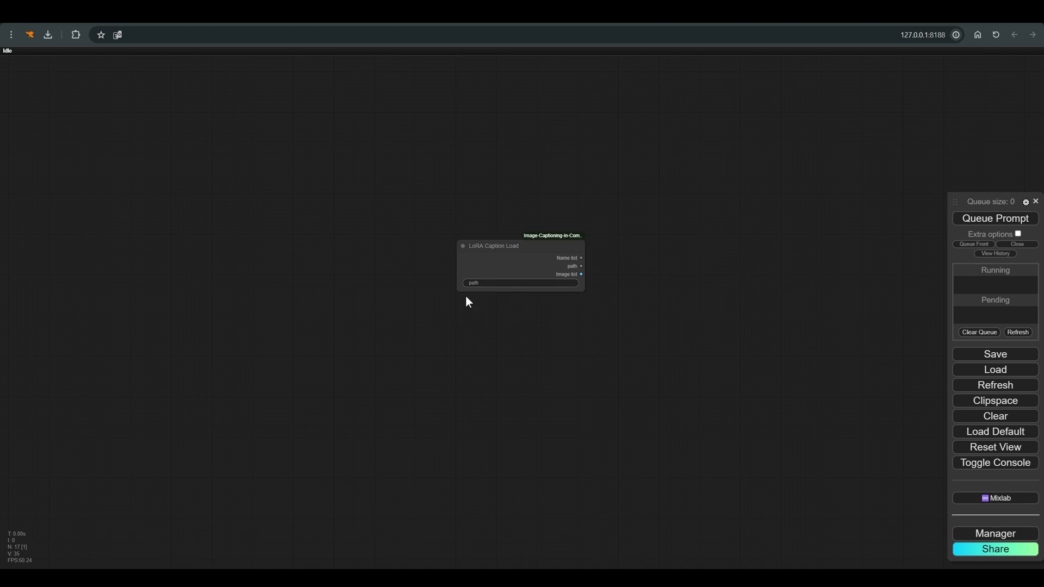
pyautogui.press('Return')
pyautogui.doubleClick(575, 247)
pyautogui.write('caption')
pyautogui.click(585, 288)
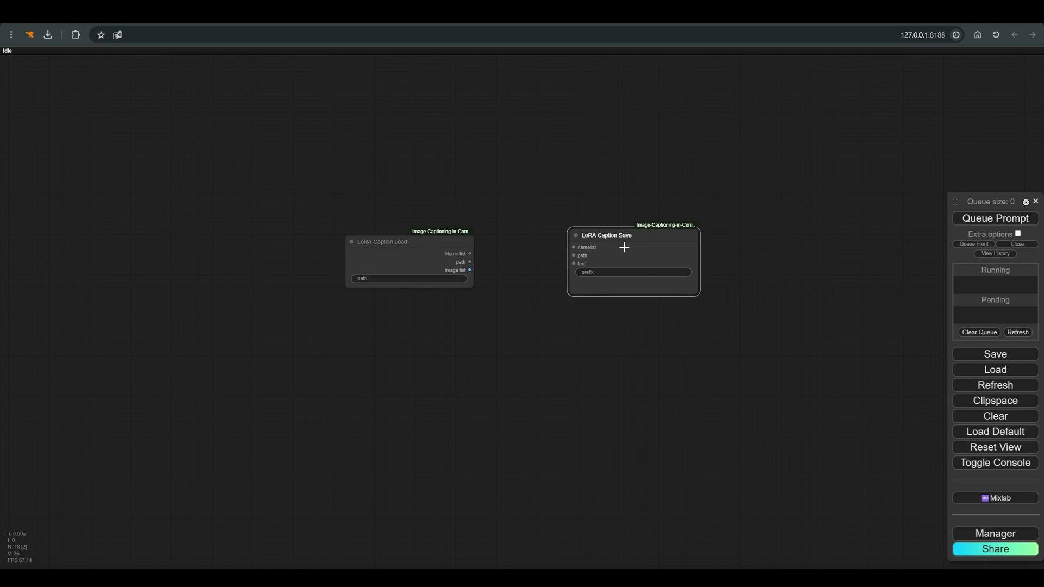
pyautogui.doubleClick(432, 243)
pyautogui.write('tagg')
pyautogui.press('Return')
pyautogui.moveTo(452, 236); pyautogui.dragTo(412, 235)
# Wire images into the tagger and path into the saver, then paste the image folder path
pyautogui.moveTo(361, 264); pyautogui.dragTo(397, 247)
pyautogui.moveTo(360, 255); pyautogui.dragTo(573, 264)
pyautogui.click(296, 272)
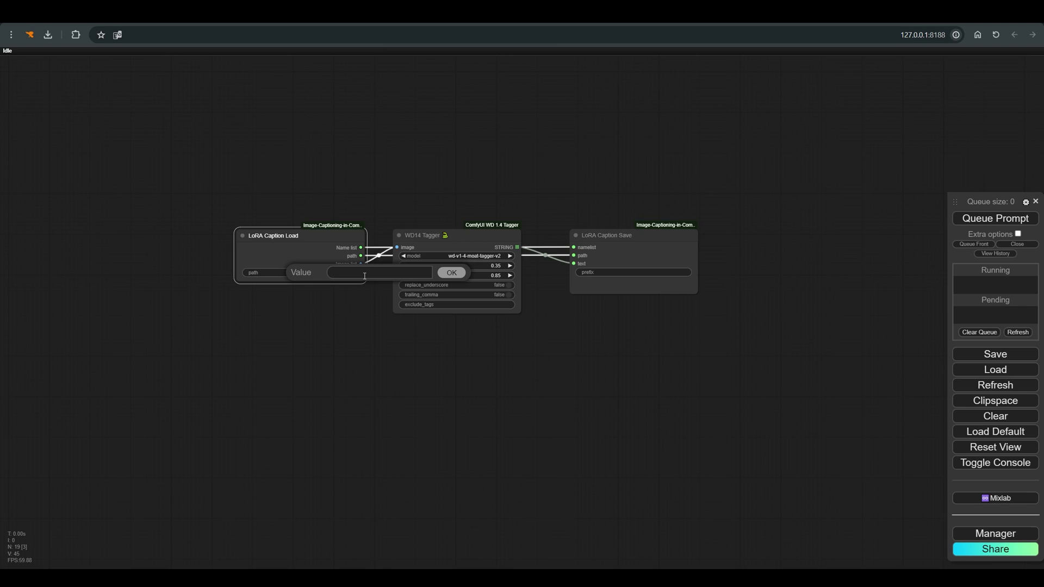
pyautogui.write('D:\\RAW\\g12\\lora_check\\memory\\1')
pyautogui.click(451, 273)
pyautogui.moveTo(312, 235); pyautogui.dragTo(308, 235)
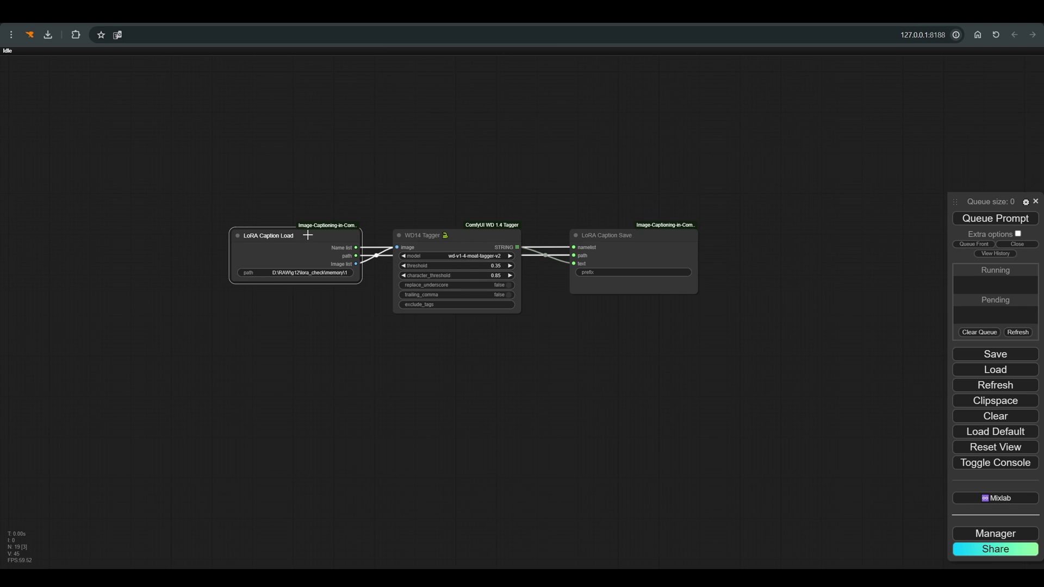
# Set the caption prefix to memory1 and queue the captioning workflow
pyautogui.click(601, 273)
pyautogui.write('memory1')
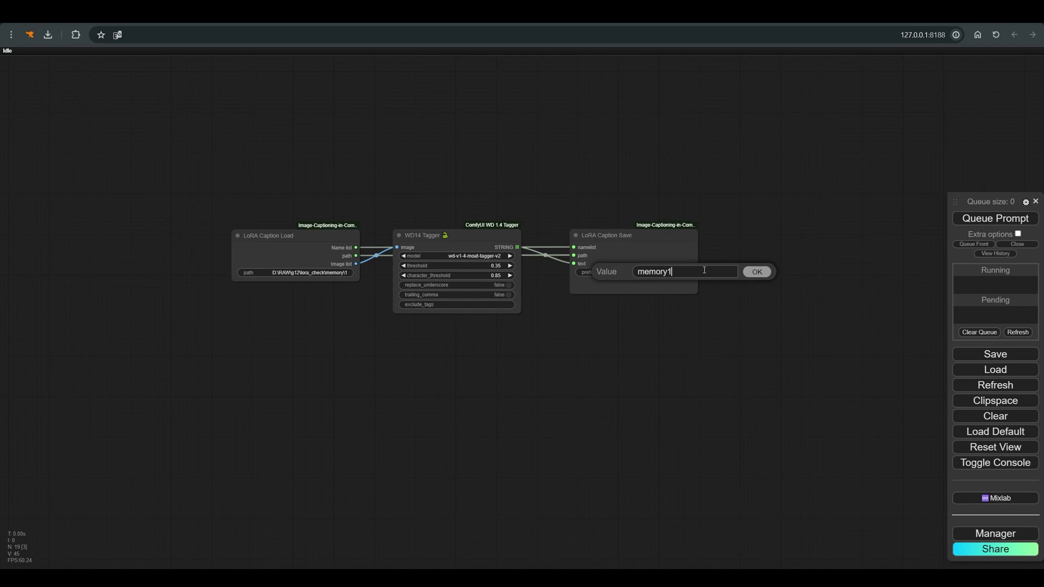
pyautogui.click(750, 278)
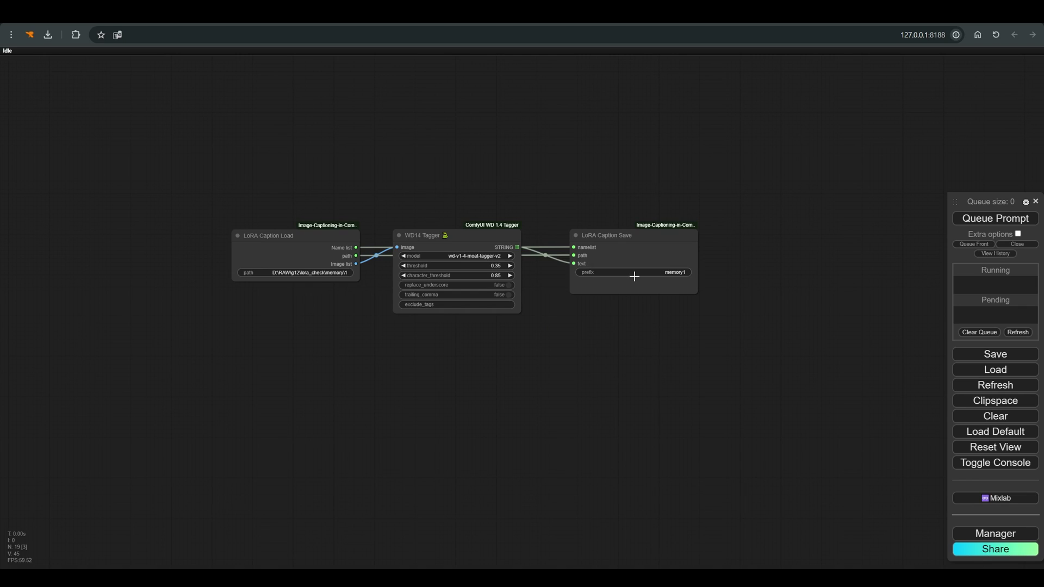
pyautogui.moveTo(499, 241); pyautogui.dragTo(498, 235)
pyautogui.click(984, 223)
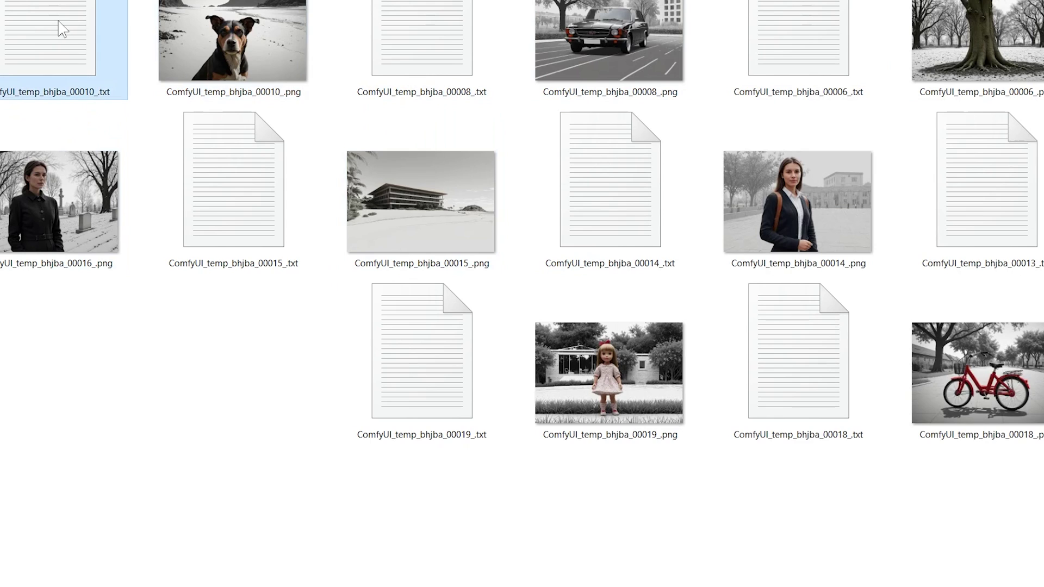
# Delete the water tag from the dog image's caption, then search ComfyUI nodes for 'training'
pyautogui.doubleClick(64, 23)
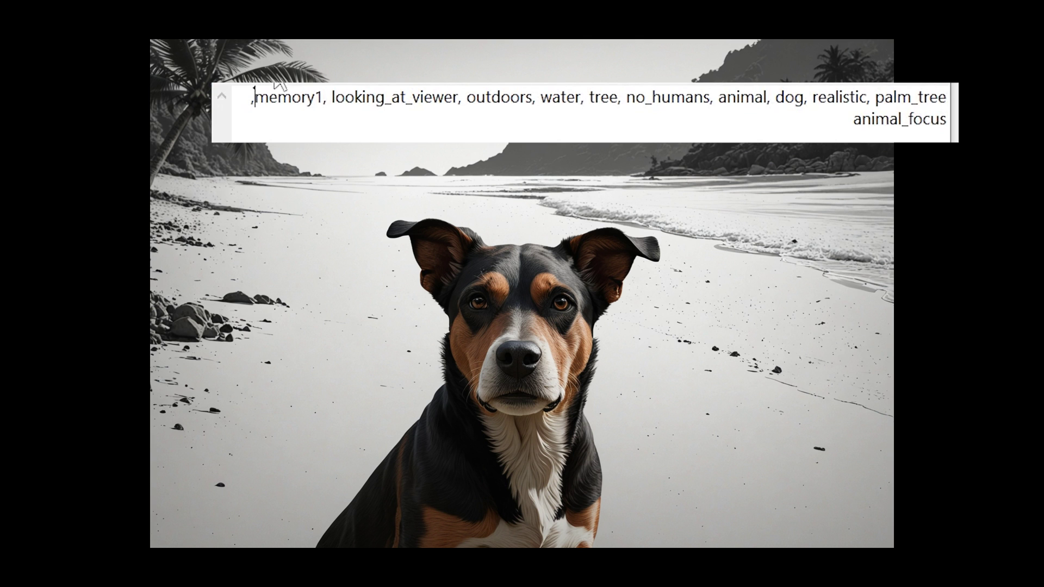
pyautogui.moveTo(272, 92); pyautogui.dragTo(475, 101)
pyautogui.moveTo(537, 98); pyautogui.dragTo(586, 98)
pyautogui.press('BackSpace')
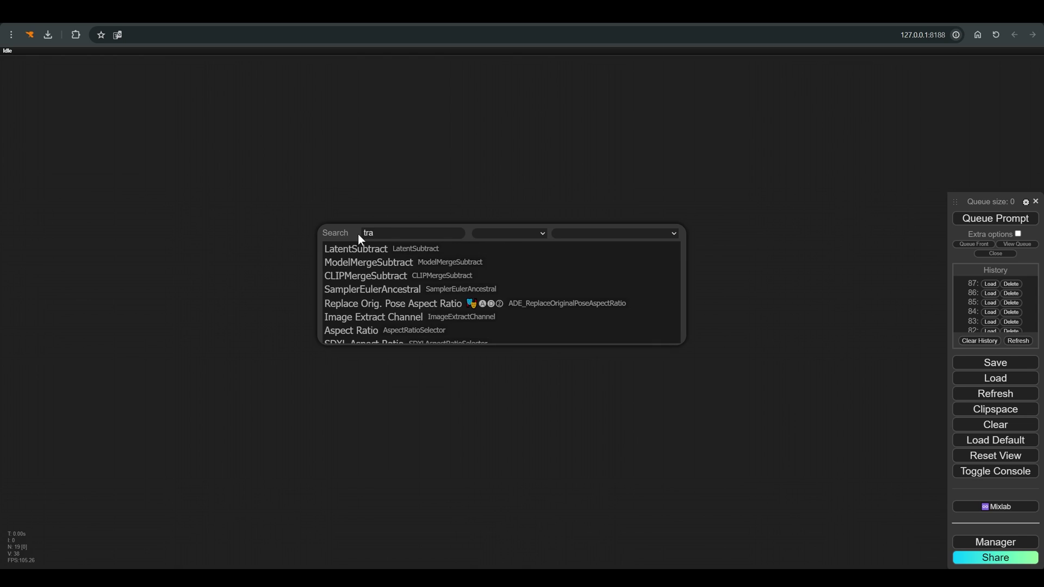
pyautogui.write('ining')
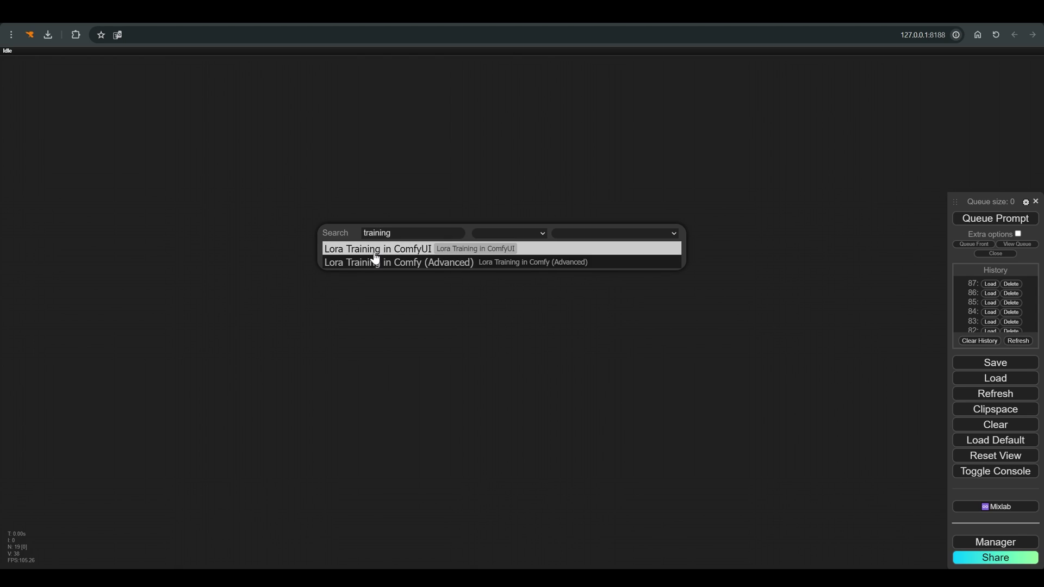
# Add the Lora Training in ComfyUI node, trying and then deleting the Advanced variant
pyautogui.click(375, 255)
pyautogui.doubleClick(530, 240)
pyautogui.write('trainin')
pyautogui.click(570, 267)
pyautogui.scroll(3, 456, 288)
pyautogui.moveTo(584, 172); pyautogui.dragTo(633, 169)
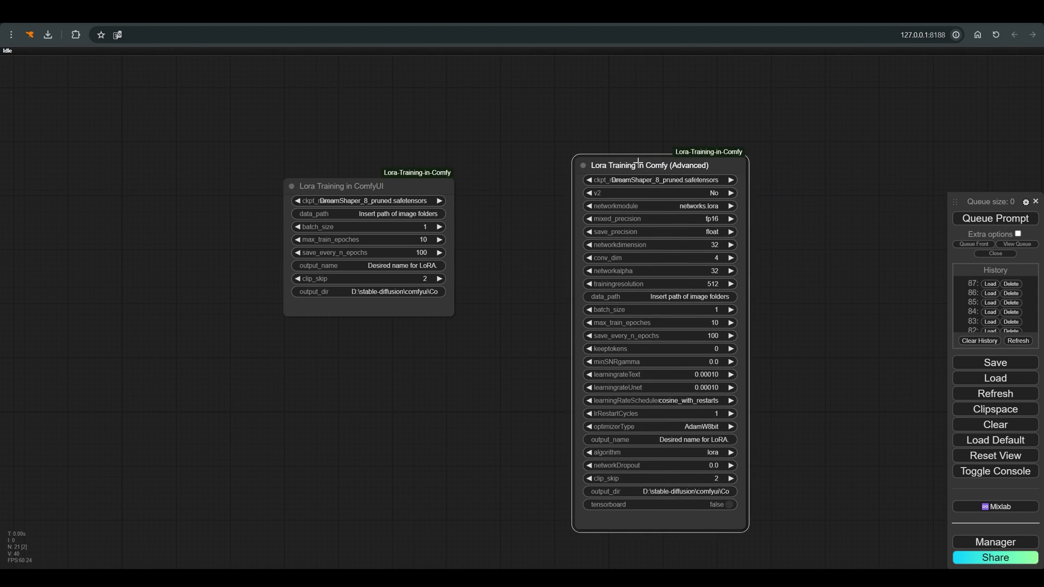
pyautogui.moveTo(397, 181); pyautogui.dragTo(420, 171)
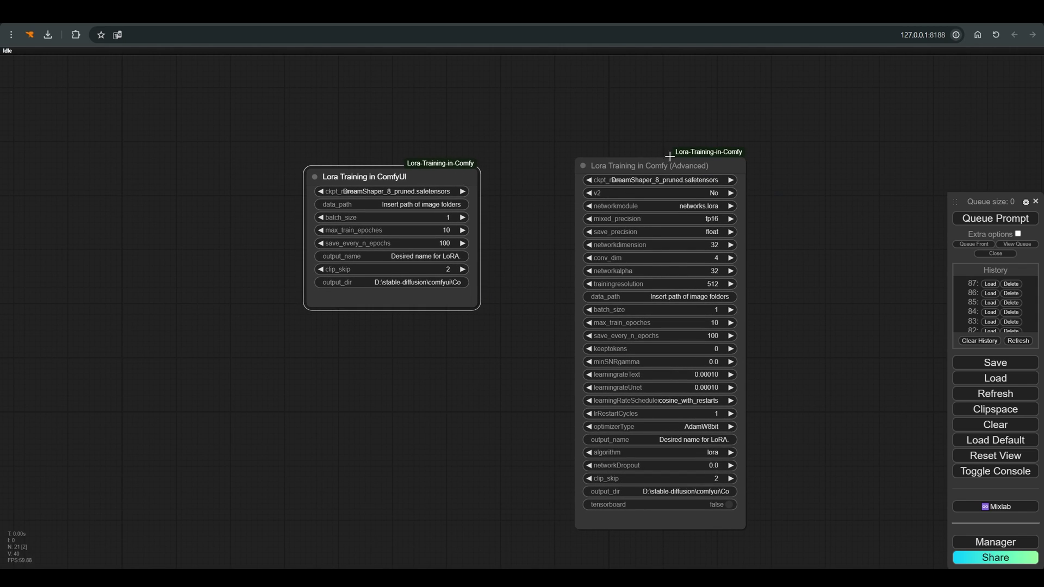
pyautogui.moveTo(669, 165); pyautogui.dragTo(664, 167)
pyautogui.press('Delete')
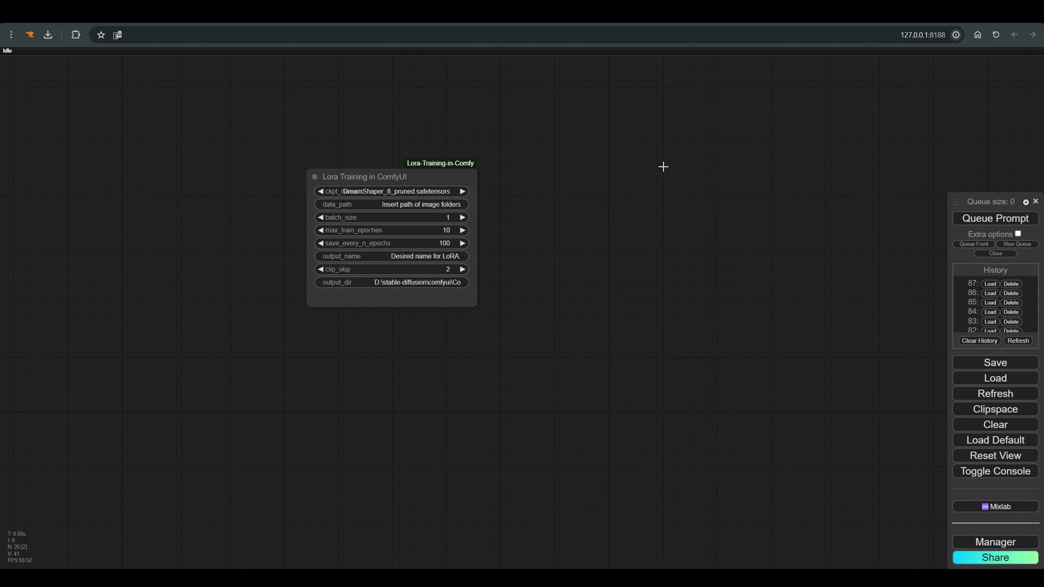
# Centre the Lora Training node, check its checkpoint list, and widen it so DreamShaper_8_pruned.safetensors fits
pyautogui.moveTo(459, 169); pyautogui.dragTo(568, 188)
pyautogui.scroll(3, 517, 209)
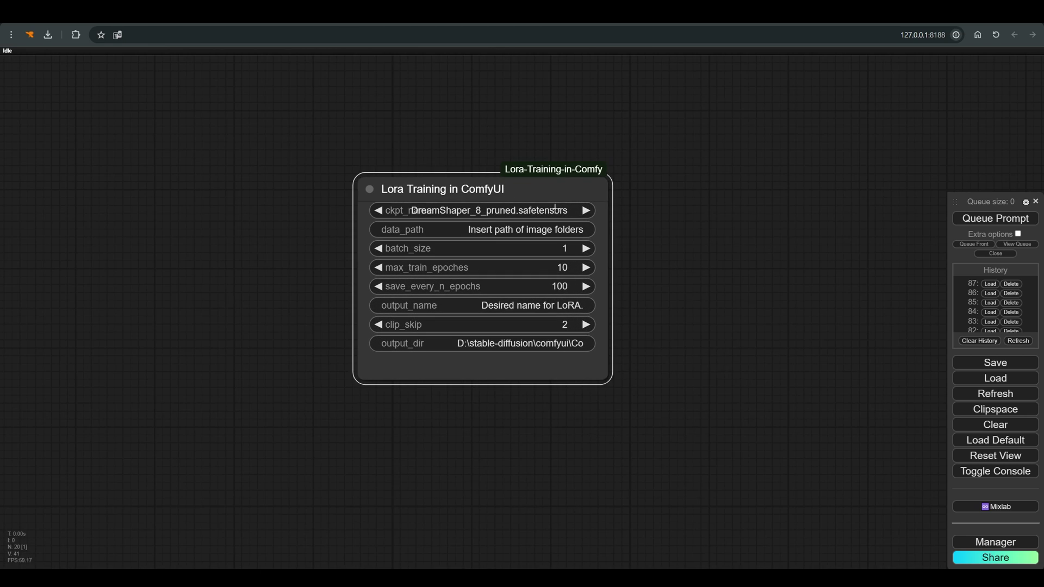
pyautogui.scroll(1, 516, 208)
pyautogui.click(516, 208)
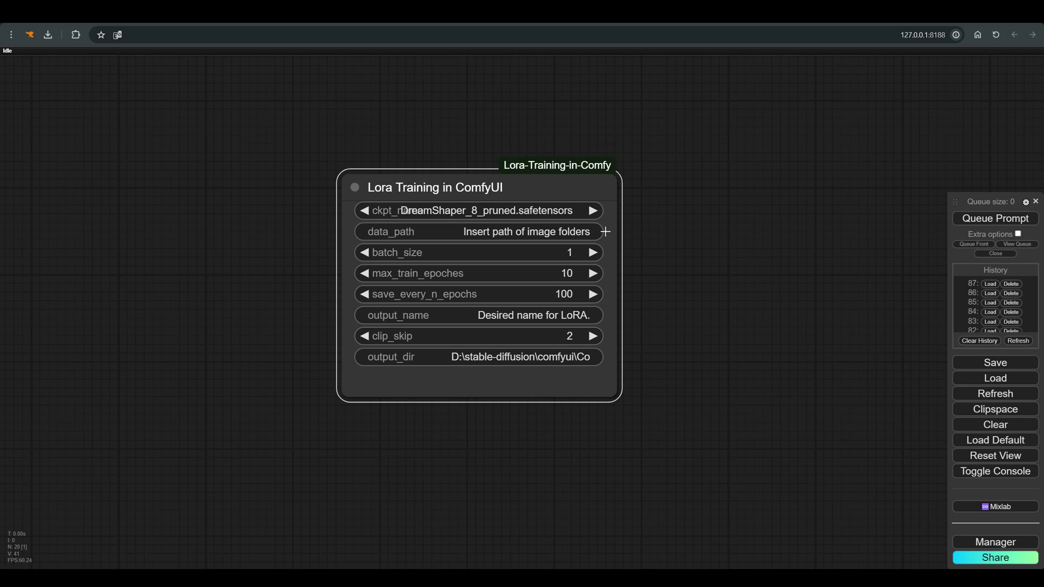
pyautogui.moveTo(619, 400); pyautogui.dragTo(725, 395)
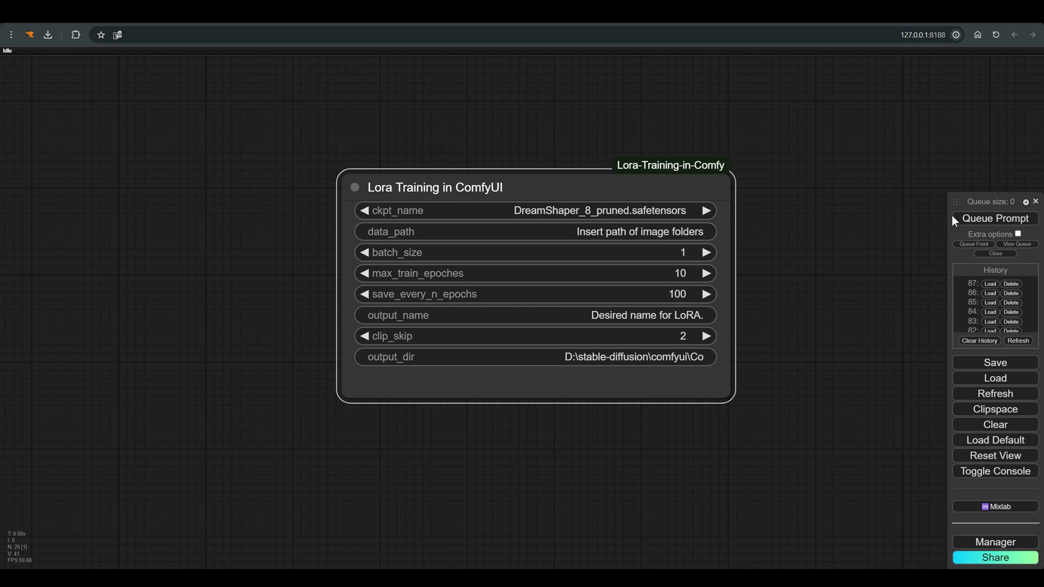
pyautogui.click(788, 228)
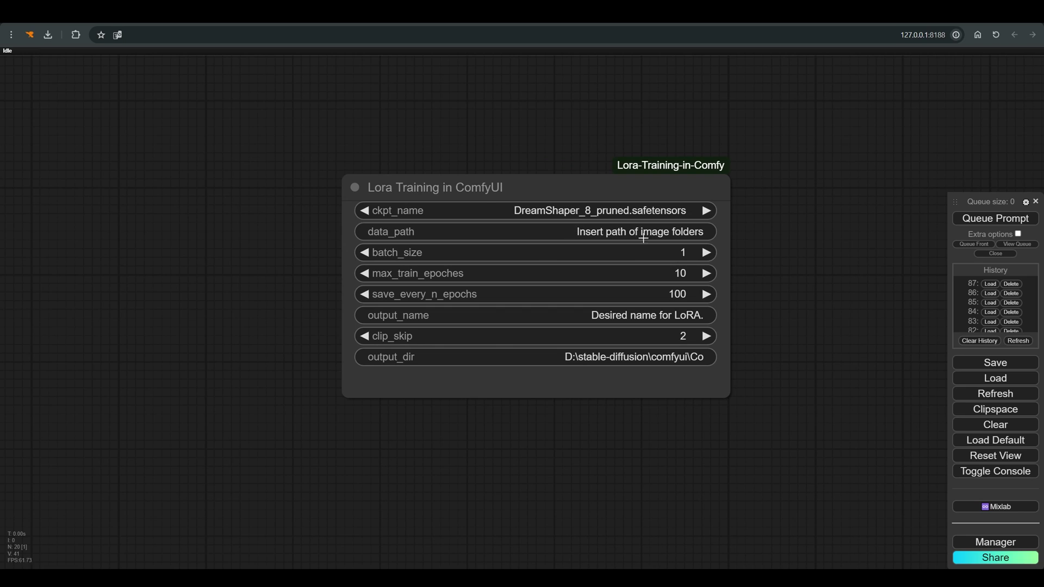
# Copy the memory folder's address from File Explorer for the data_path field
pyautogui.click(461, 235)
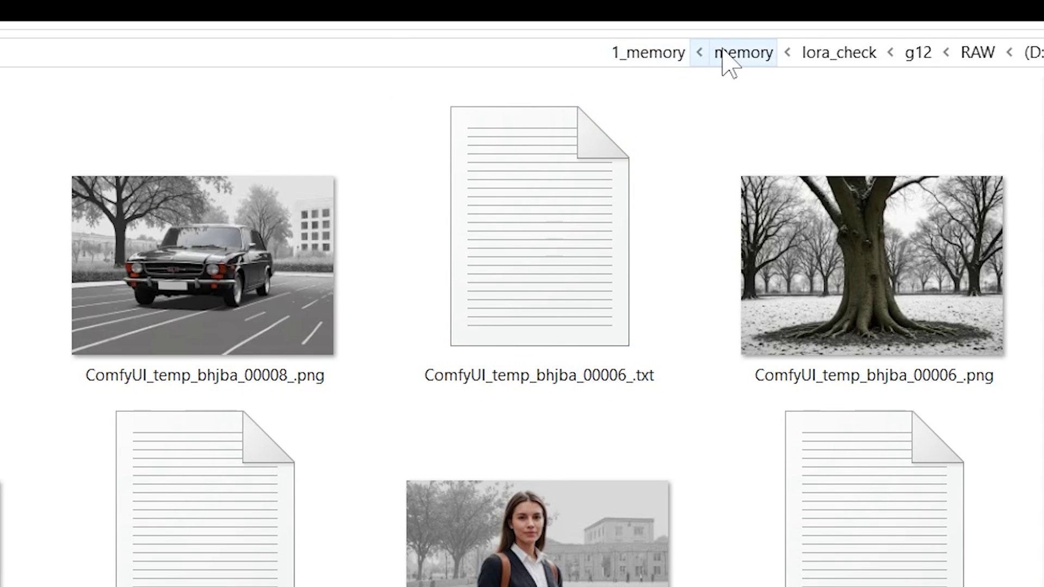
pyautogui.click(723, 50)
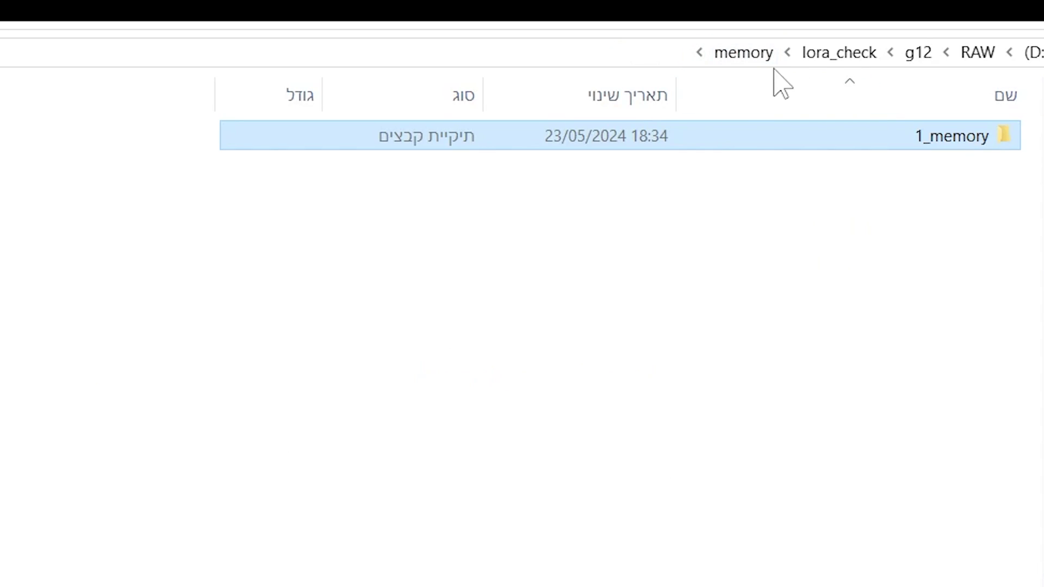
pyautogui.rightClick(544, 49)
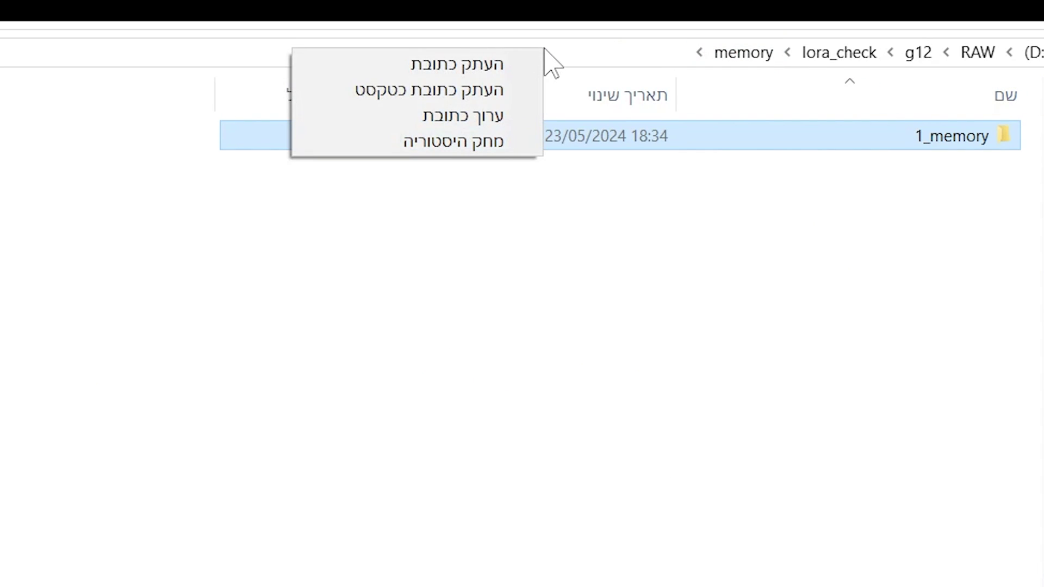
pyautogui.click(492, 66)
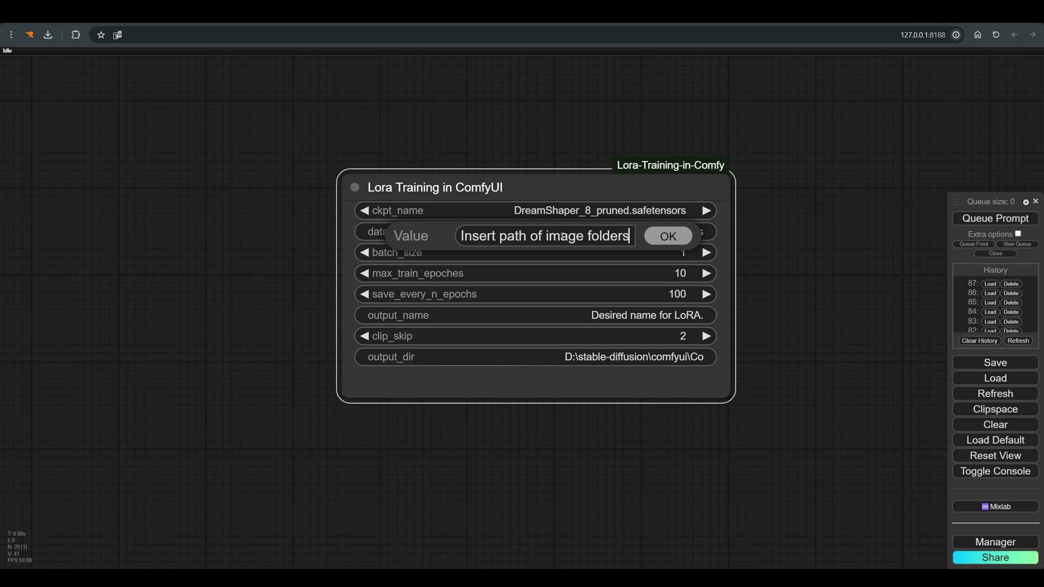
# Set data_path to D:\RAW\g12\lora_check\memory and max_train_epoches to 400
pyautogui.tripleClick(562, 235)
pyautogui.write('D:\\RAW\\g12\\lora_check\\memory')
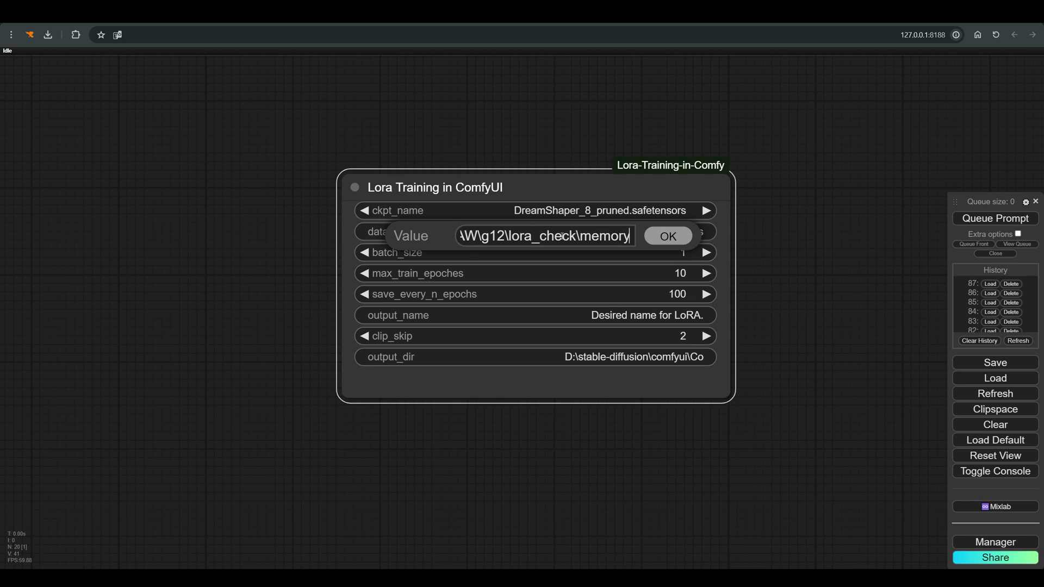
pyautogui.click(667, 236)
pyautogui.click(589, 279)
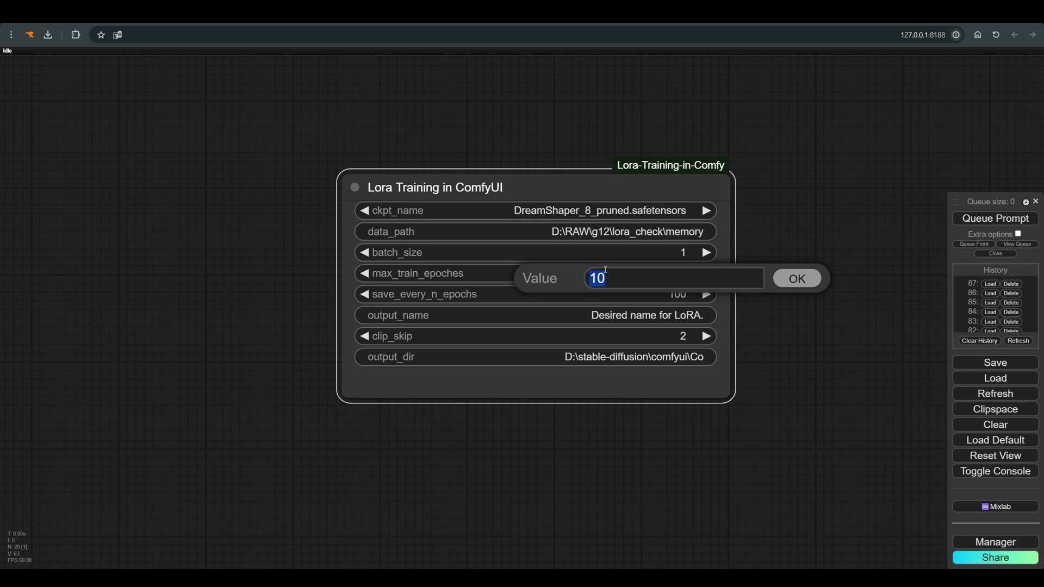
pyautogui.write('400')
pyautogui.press('Return')
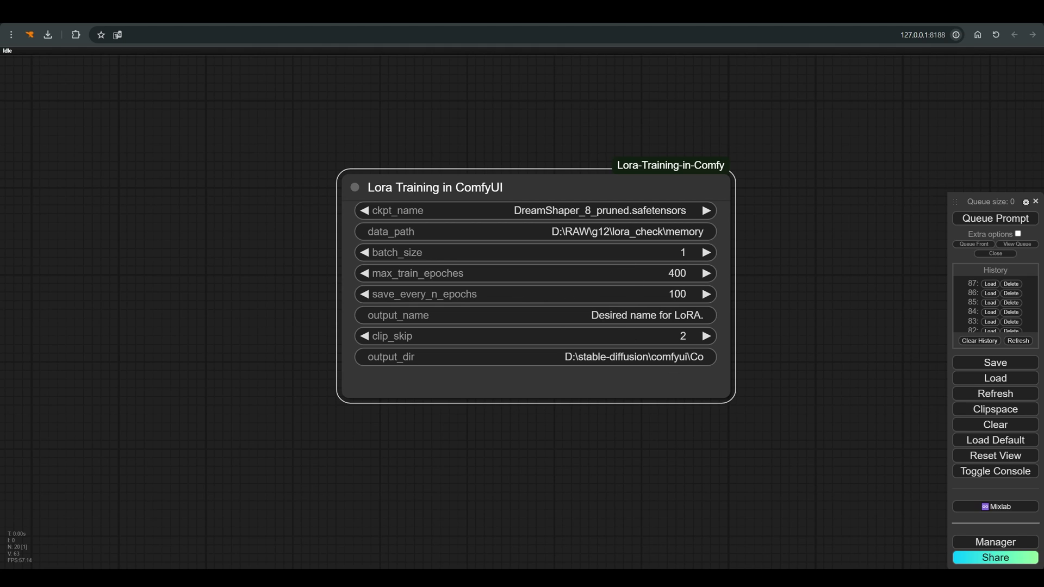
# Keep the save interval at 100 and set output_name to memory1
pyautogui.click(619, 294)
pyautogui.click(819, 295)
pyautogui.click(652, 316)
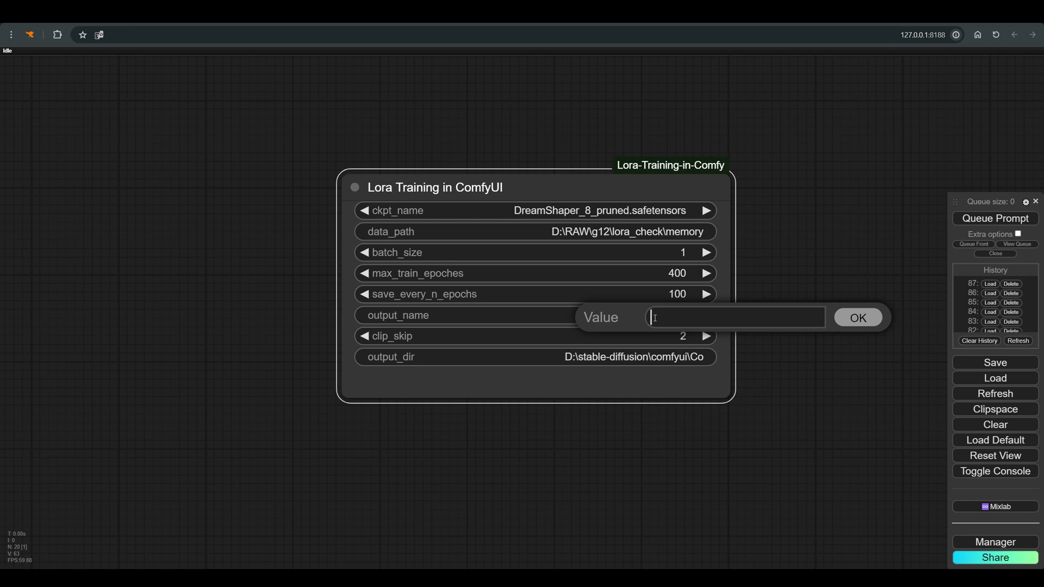
pyautogui.write('memory1')
pyautogui.click(859, 318)
# Confirm clip_skip stays at 2 and leave the output directory unchanged
pyautogui.click(659, 336)
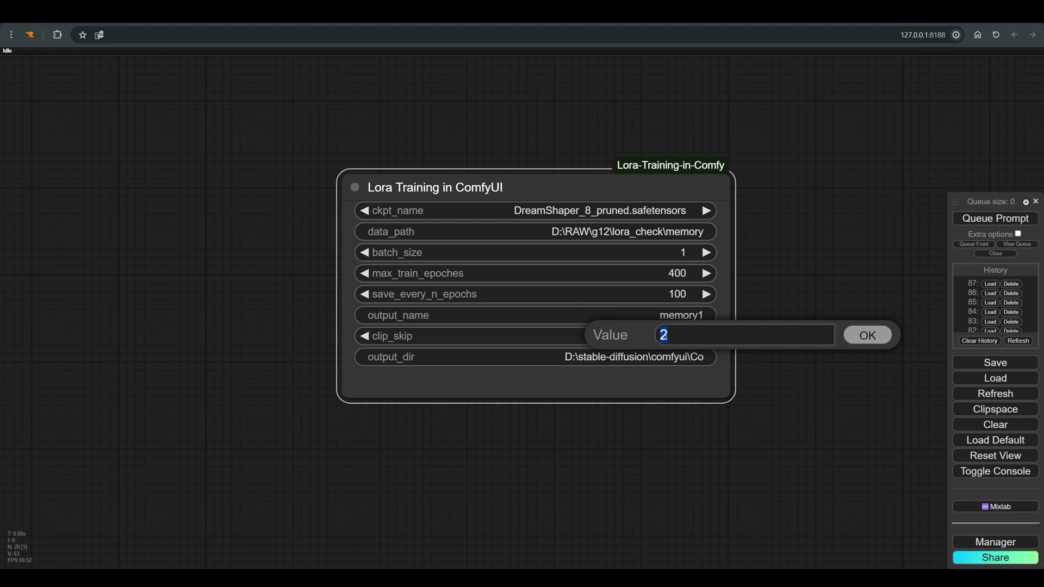
pyautogui.click(866, 337)
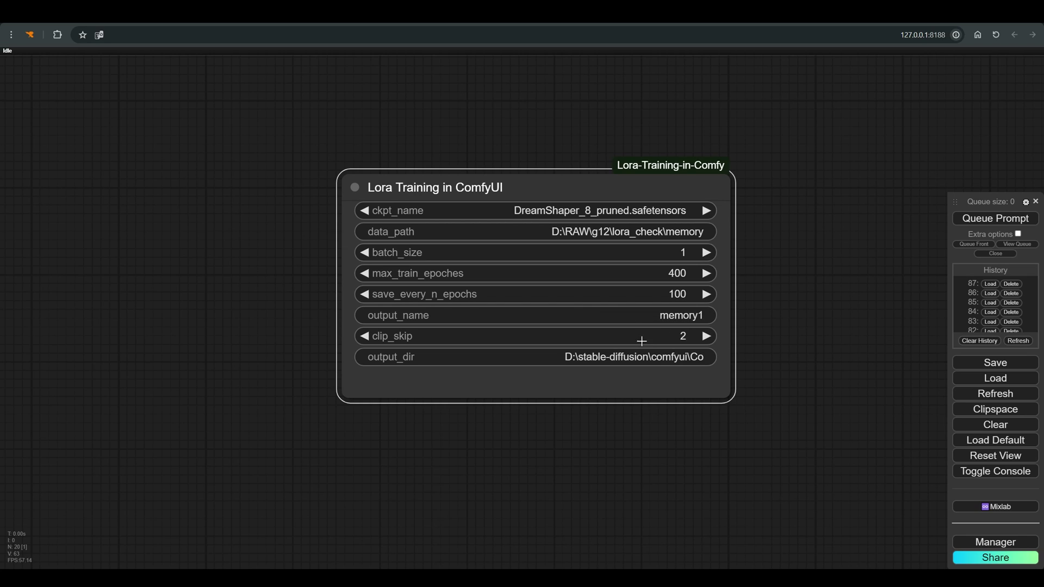
pyautogui.click(628, 354)
pyautogui.click(640, 353)
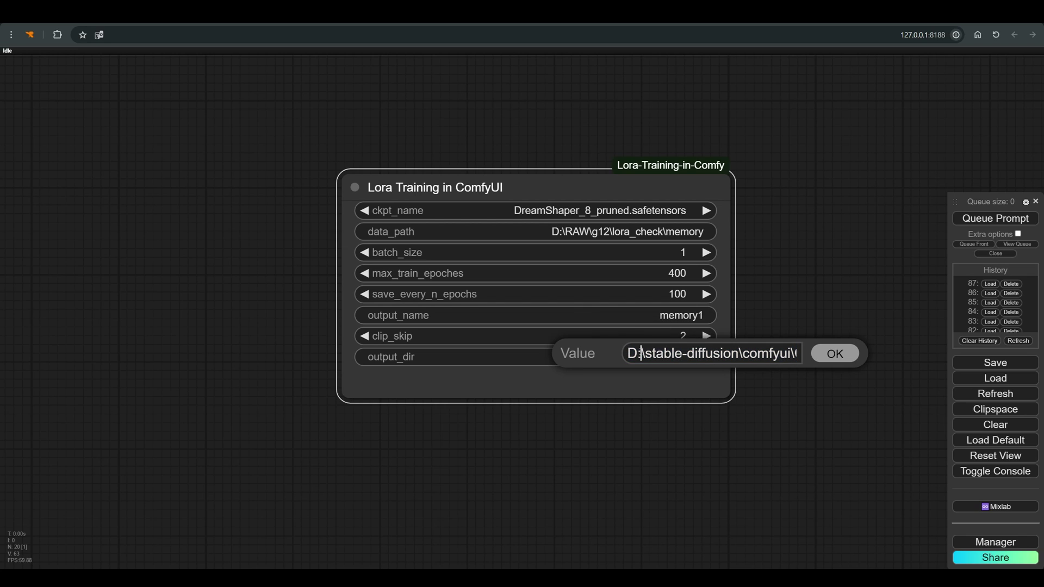
pyautogui.moveTo(642, 352); pyautogui.dragTo(801, 354)
pyautogui.click(829, 352)
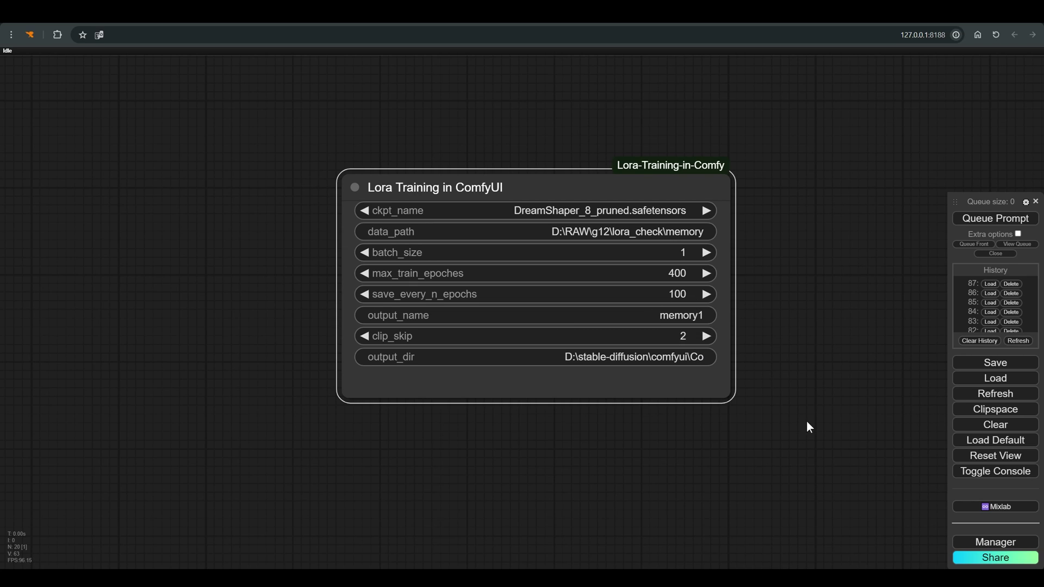
# Deselect the Lora Training node on the canvas
pyautogui.click(571, 543)
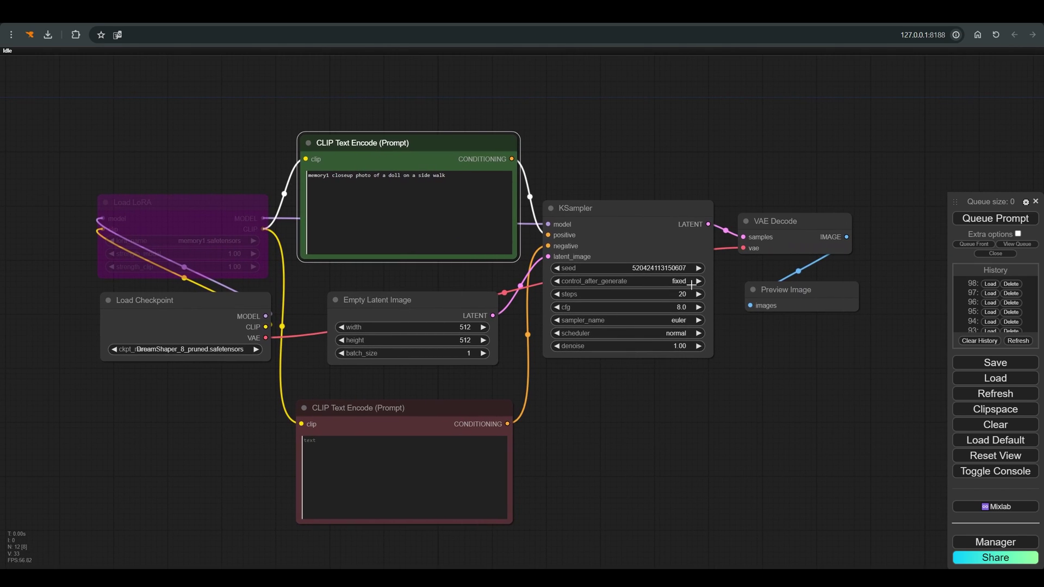
# Queue the doll prompt with the memory1 LoRA and bring the generated preview into view
pyautogui.click(973, 218)
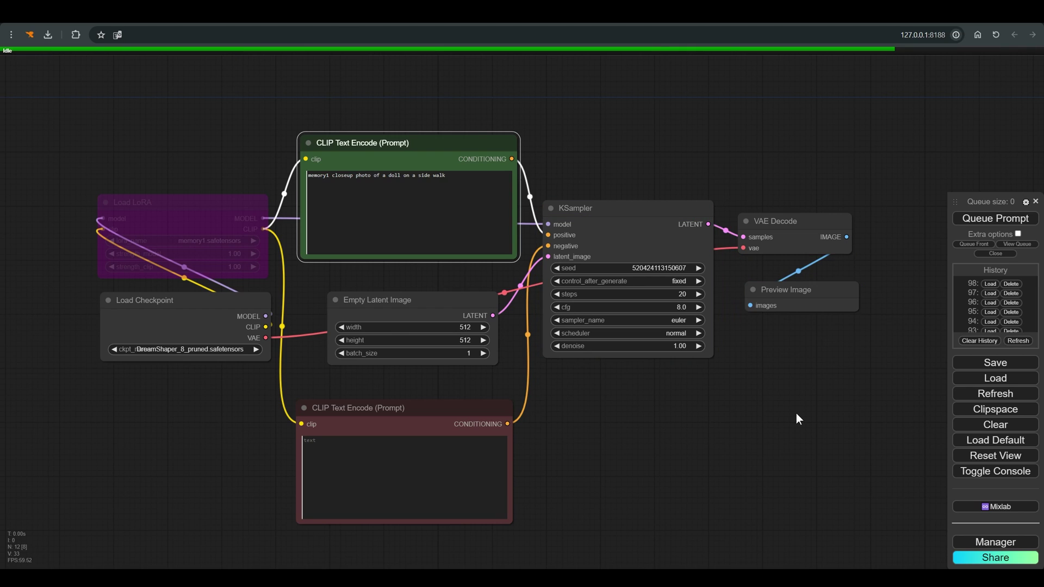
pyautogui.moveTo(783, 455); pyautogui.dragTo(750, 443)
pyautogui.scroll(2, 764, 418)
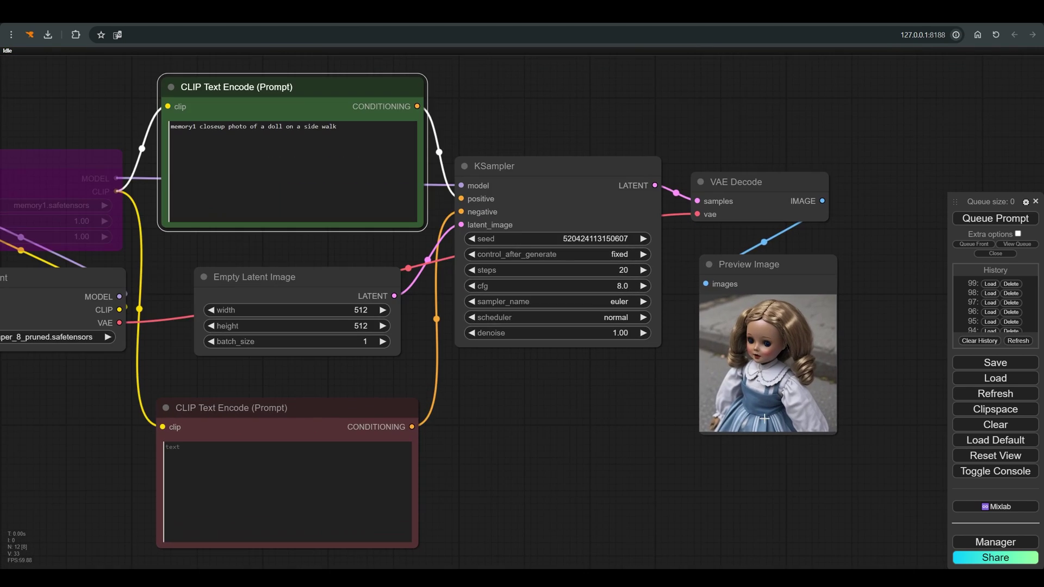
pyautogui.scroll(3, 764, 418)
pyautogui.scroll(-2, 773, 357)
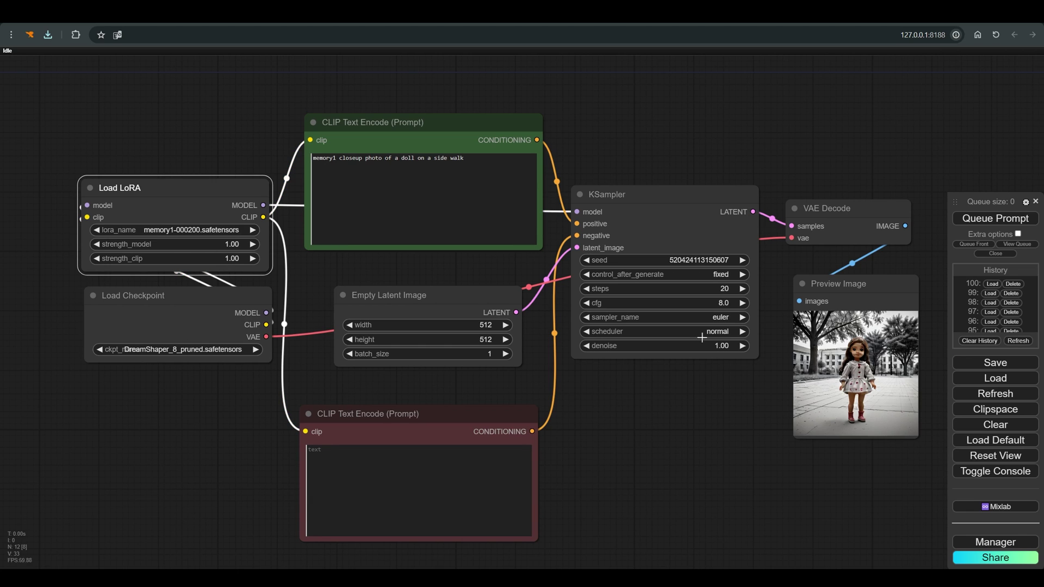
# Rerun the doll generation using the 200-epoch memory1-000200 LoRA
pyautogui.click(995, 217)
pyautogui.moveTo(878, 495); pyautogui.dragTo(804, 473)
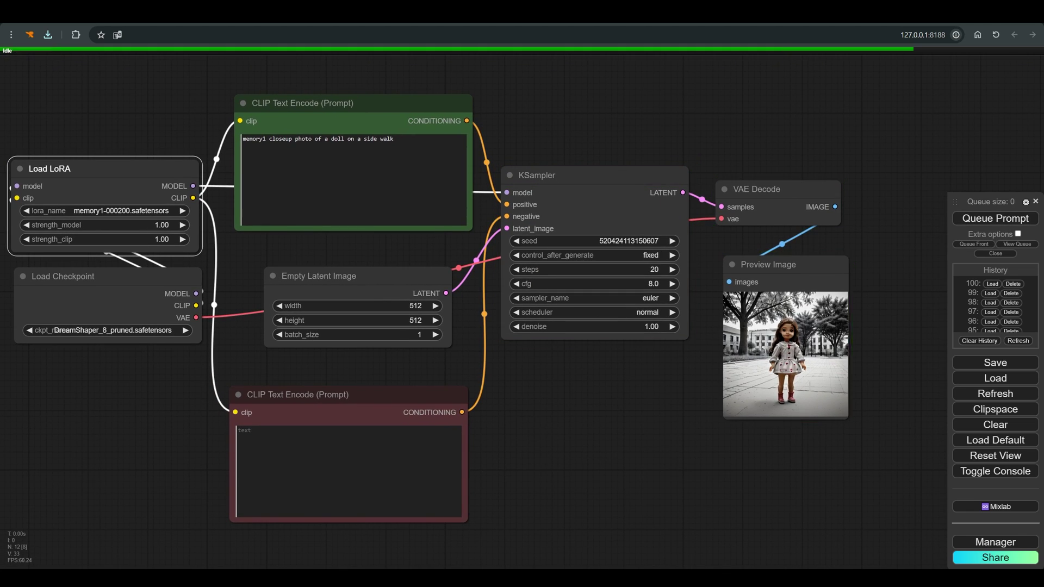